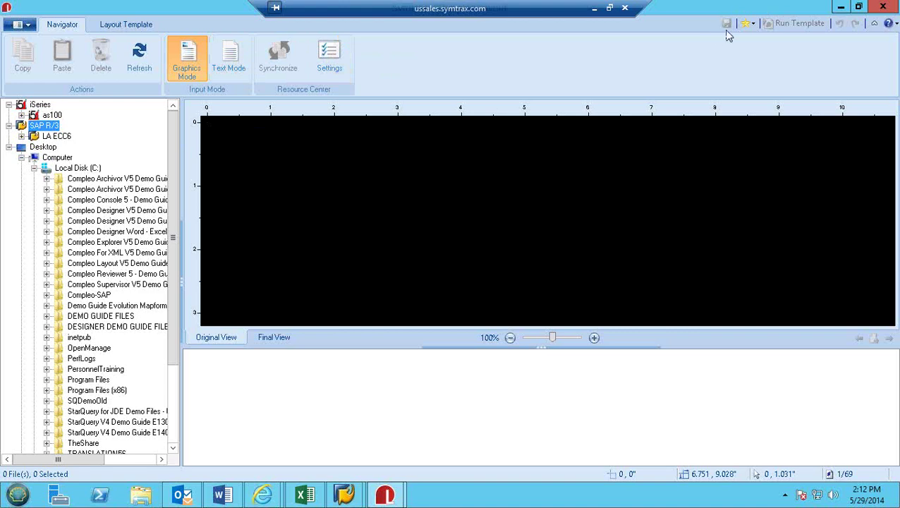
# Review the connection properties of the LA ECC6 SAP connection and accept them
pyautogui.rightClick(46, 136)
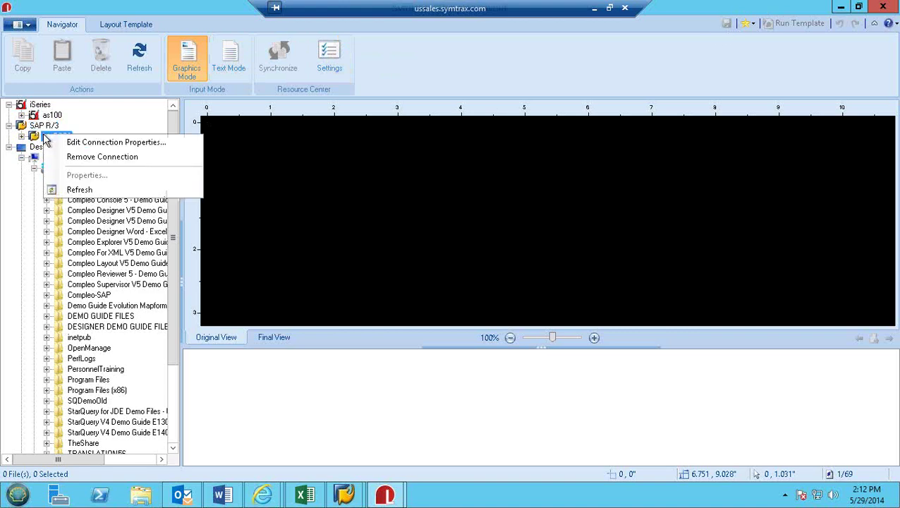
pyautogui.click(109, 141)
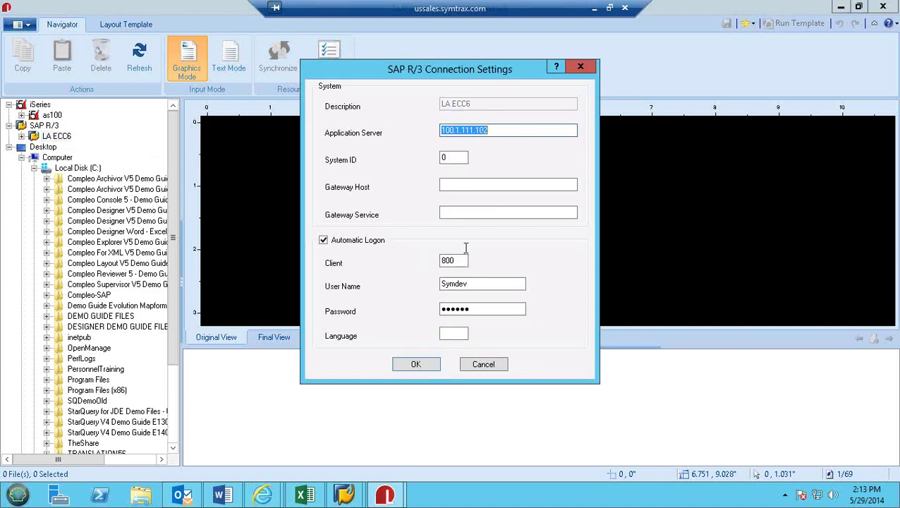
pyautogui.click(413, 367)
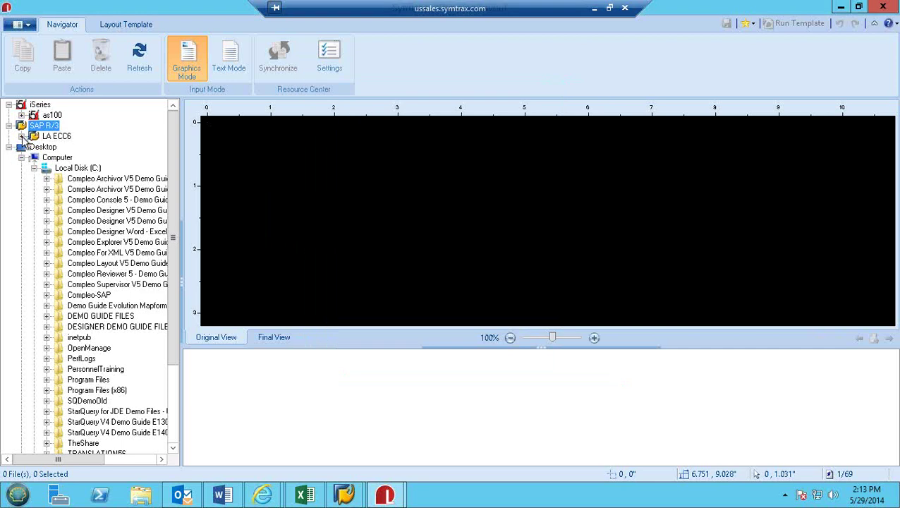
# Expand the LA ECC6 connection, list the spool files of output device LP01 and preview the first one
pyautogui.click(22, 136)
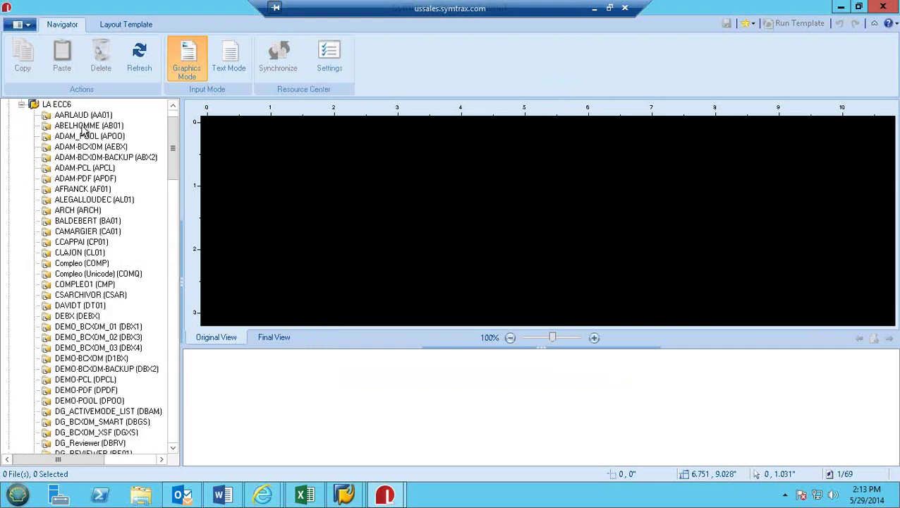
pyautogui.scroll(-10, 81, 130)
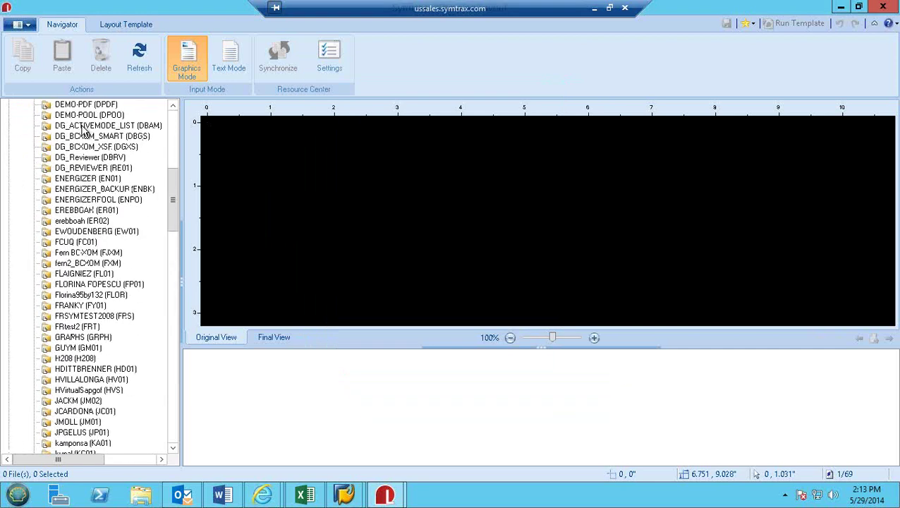
pyautogui.scroll(-4, 83, 150)
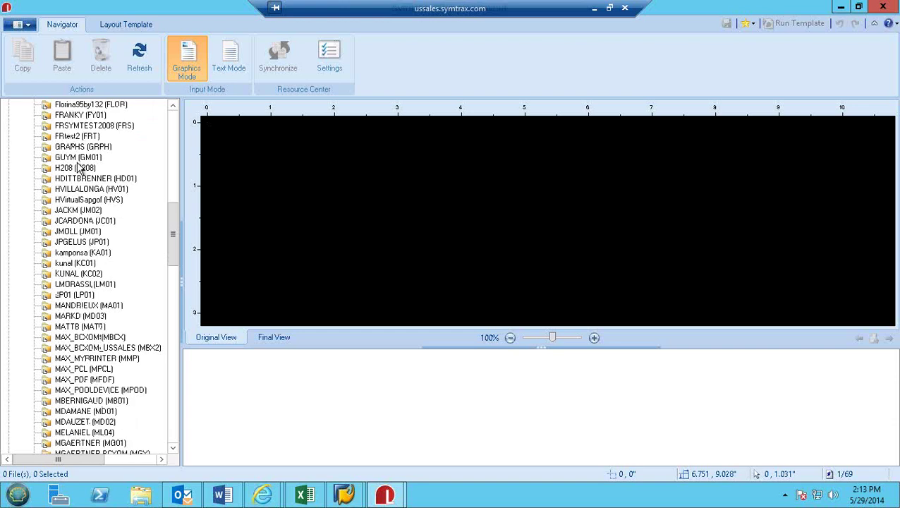
pyautogui.scroll(-1, 73, 205)
pyautogui.click(63, 295)
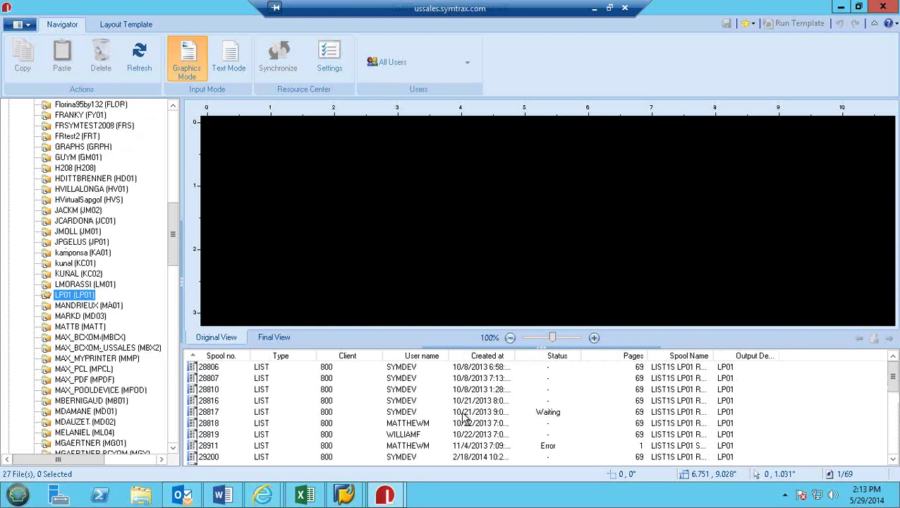
pyautogui.click(286, 372)
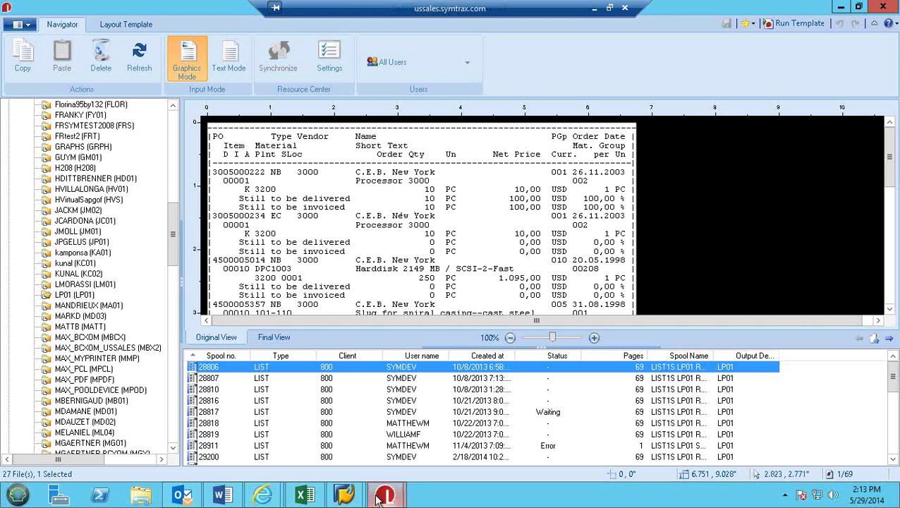
# Switch to the purchase order layout template and view the barcode types available for insertion
pyautogui.moveTo(384, 493)
pyautogui.click(449, 421)
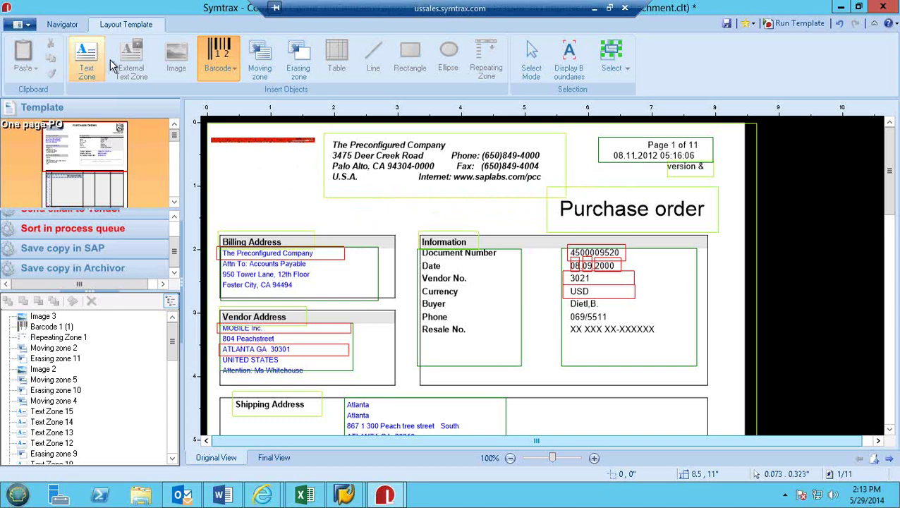
pyautogui.click(233, 69)
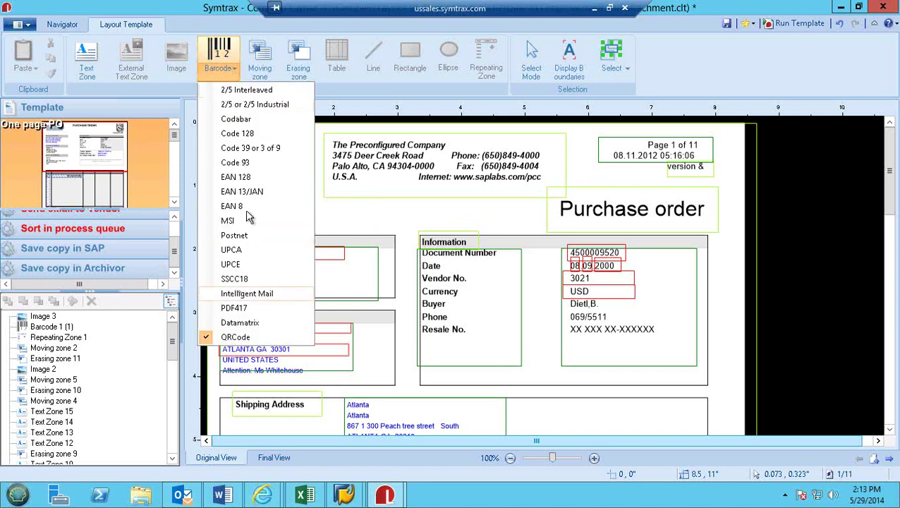
pyautogui.click(185, 58)
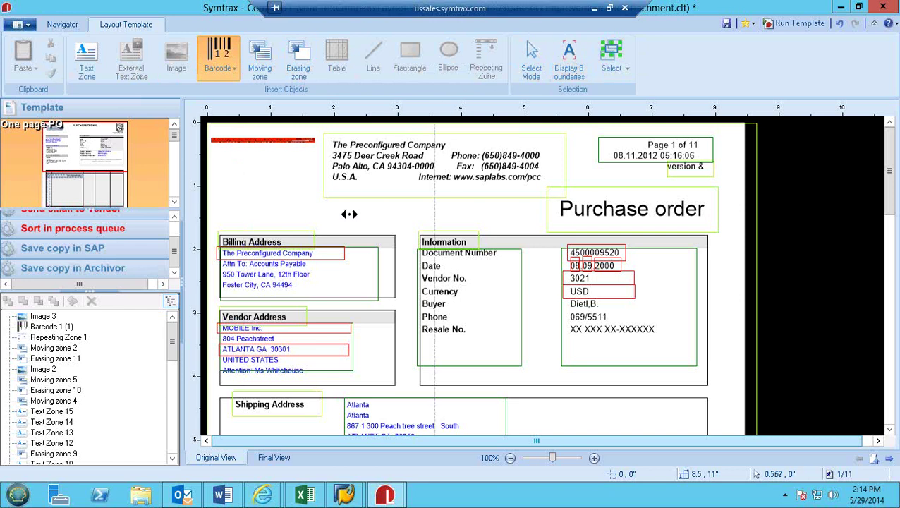
# Examine the original purchase order page from the header and address blocks down to the line items
pyautogui.scroll(-10, 410, 273)
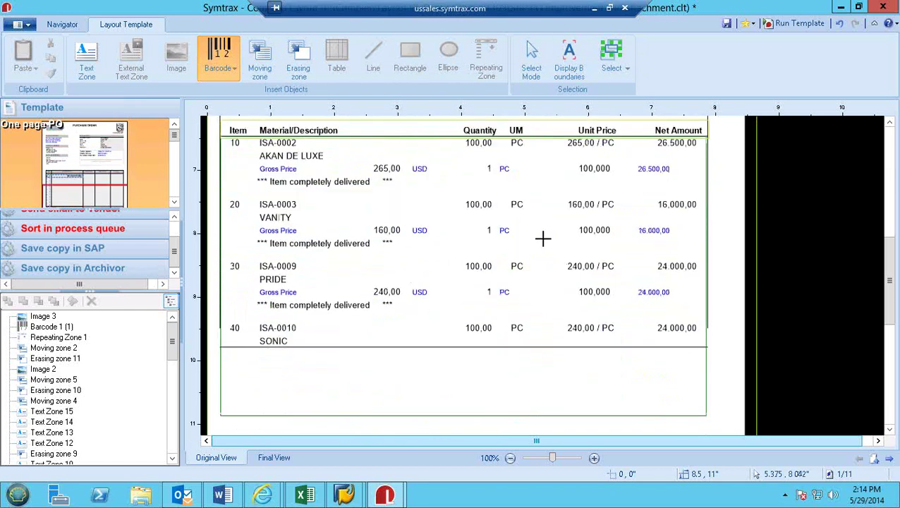
pyautogui.scroll(5, 542, 237)
pyautogui.scroll(3, 529, 259)
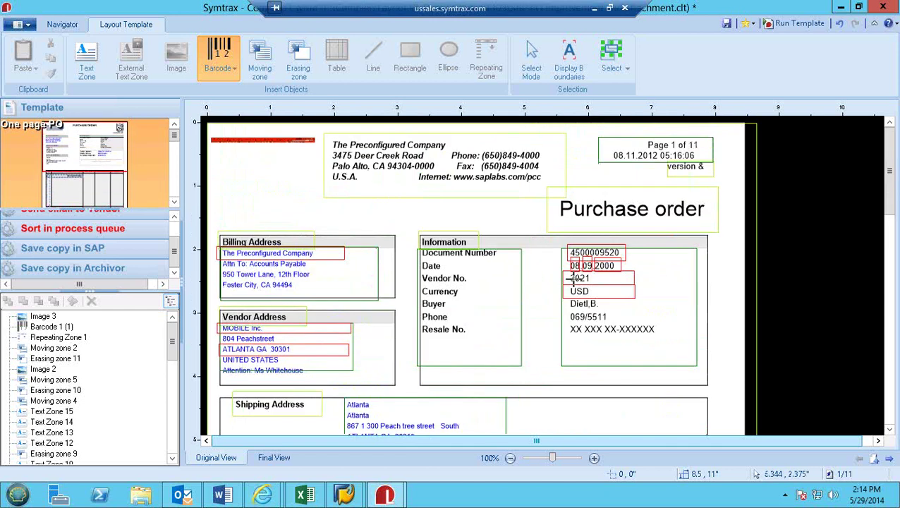
pyautogui.scroll(-1, 540, 282)
pyautogui.scroll(-12, 540, 282)
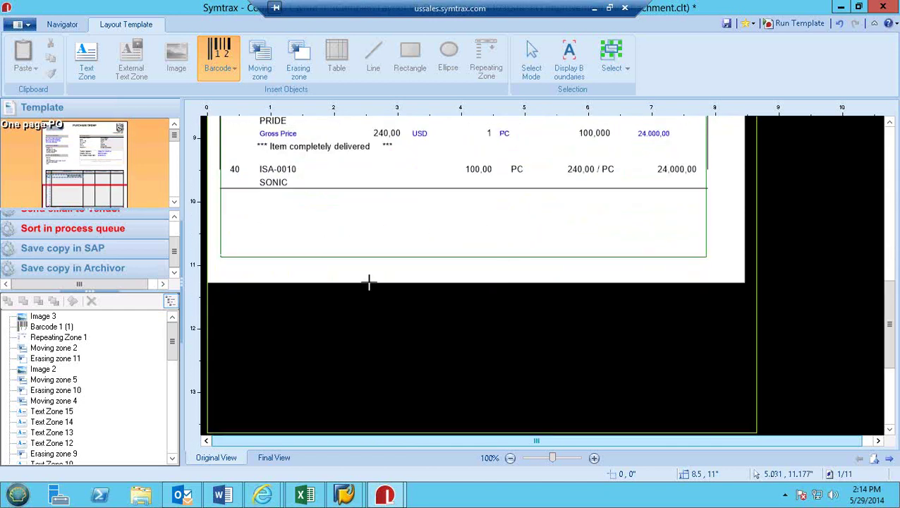
pyautogui.scroll(2, 265, 287)
pyautogui.scroll(10, 266, 288)
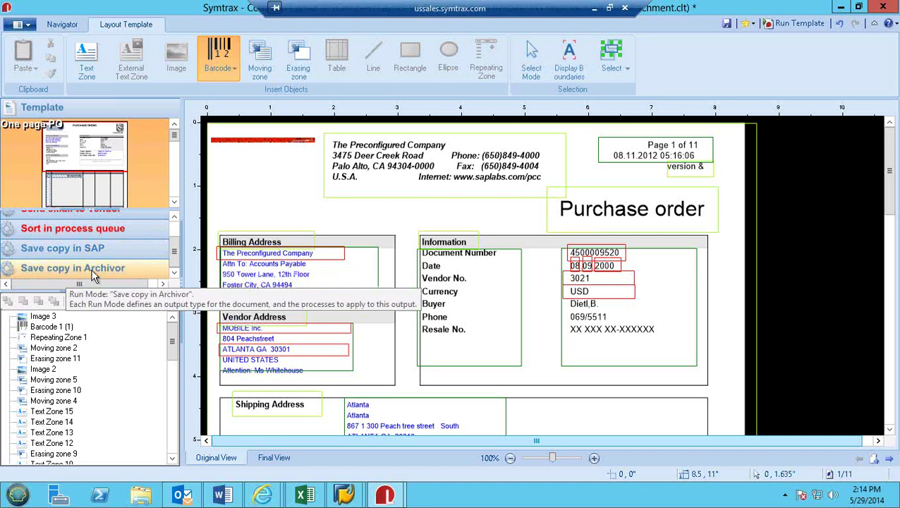
# View the management options of the Save copy in SAP run mode and dismiss them
pyautogui.rightClick(114, 252)
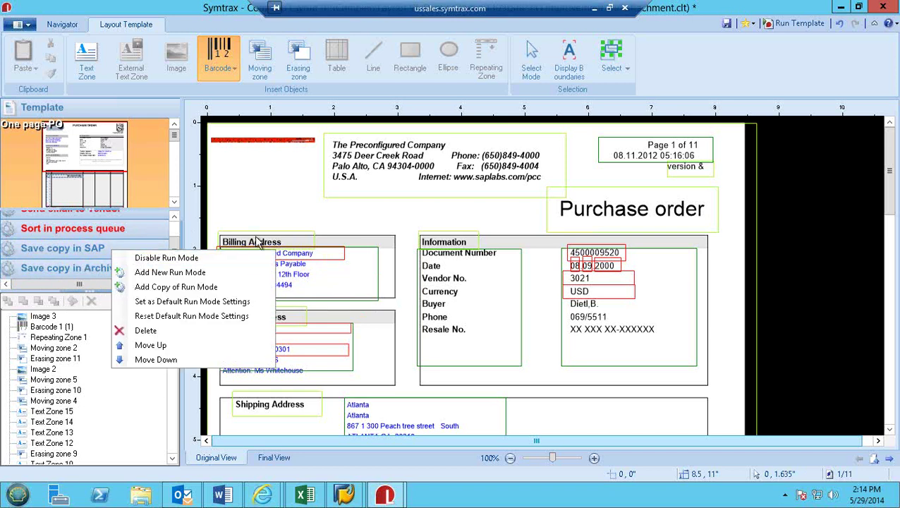
pyautogui.click(268, 189)
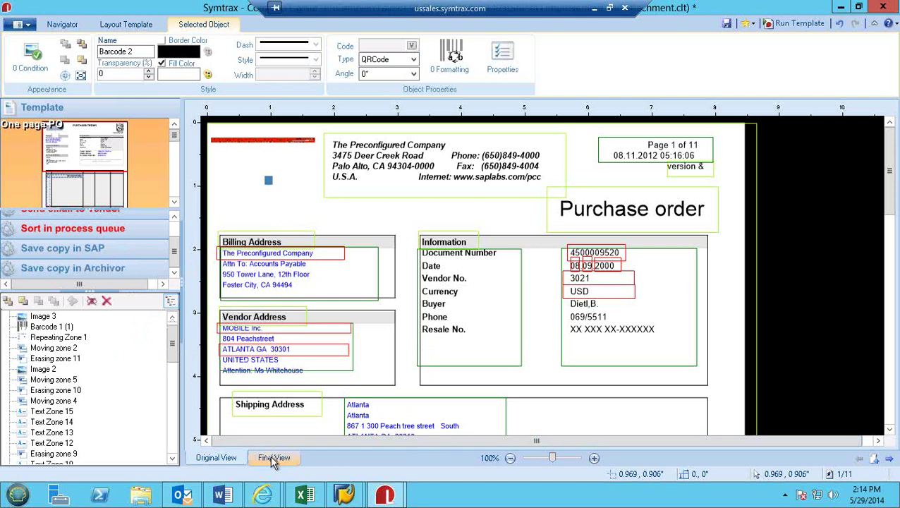
# Show the final view of the purchase order and examine its redesigned header, addresses and item table
pyautogui.click(273, 459)
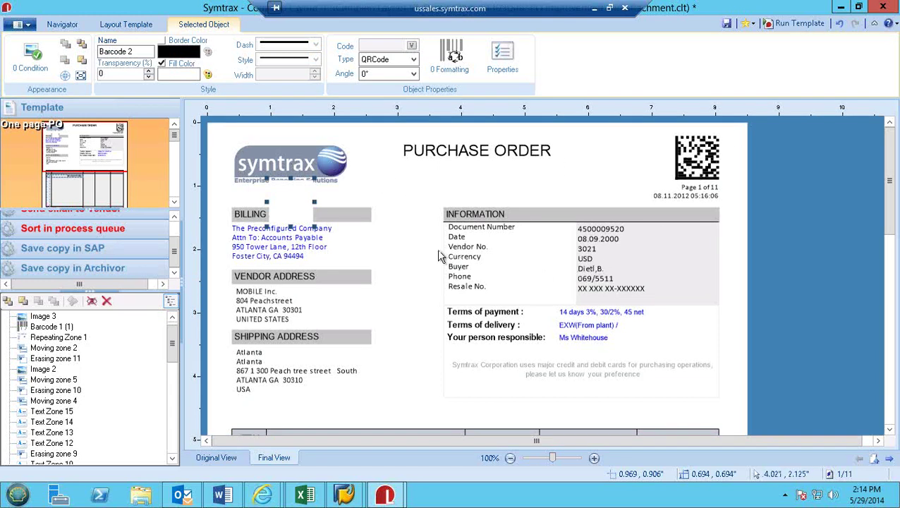
pyautogui.scroll(-3, 439, 217)
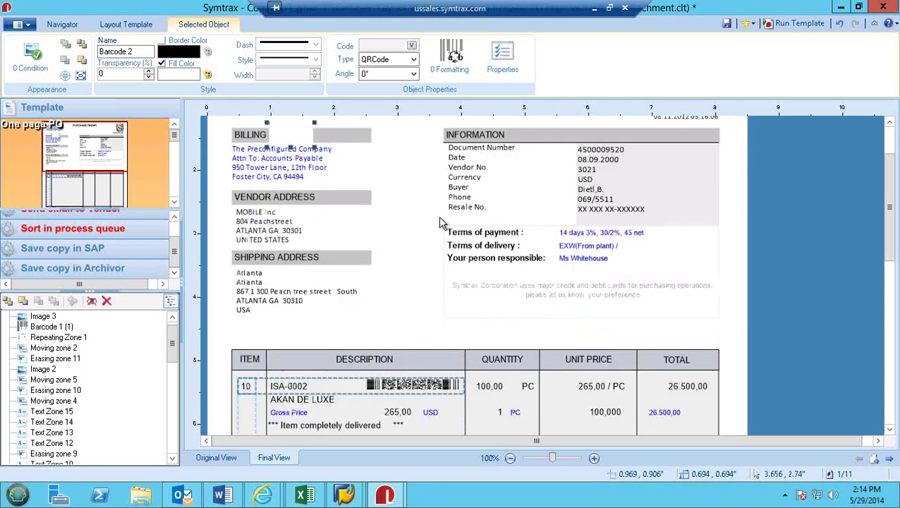
pyautogui.scroll(-10, 439, 220)
pyautogui.scroll(3, 438, 217)
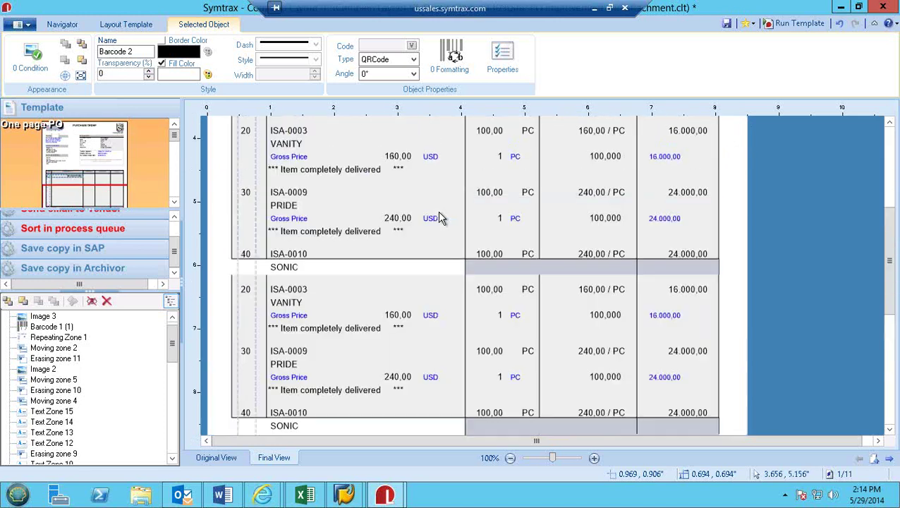
pyautogui.scroll(6, 405, 235)
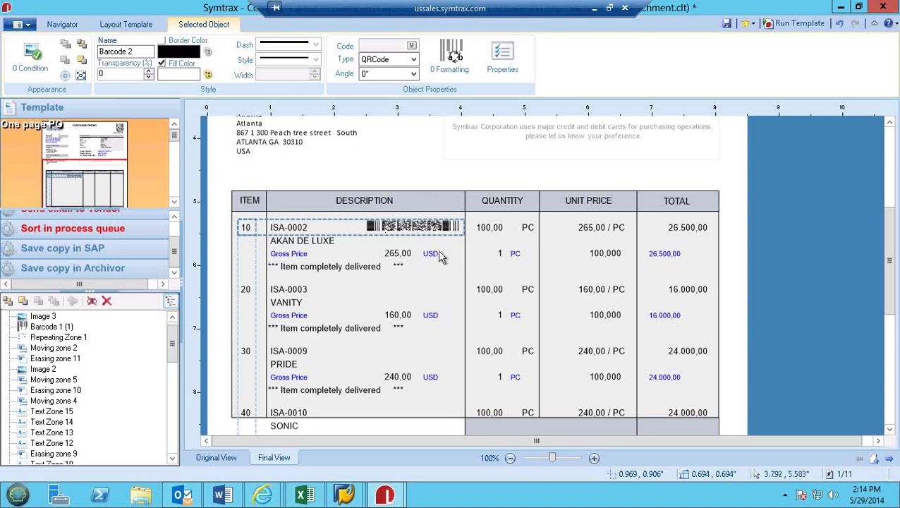
pyautogui.scroll(-2, 416, 255)
pyautogui.scroll(-2, 416, 256)
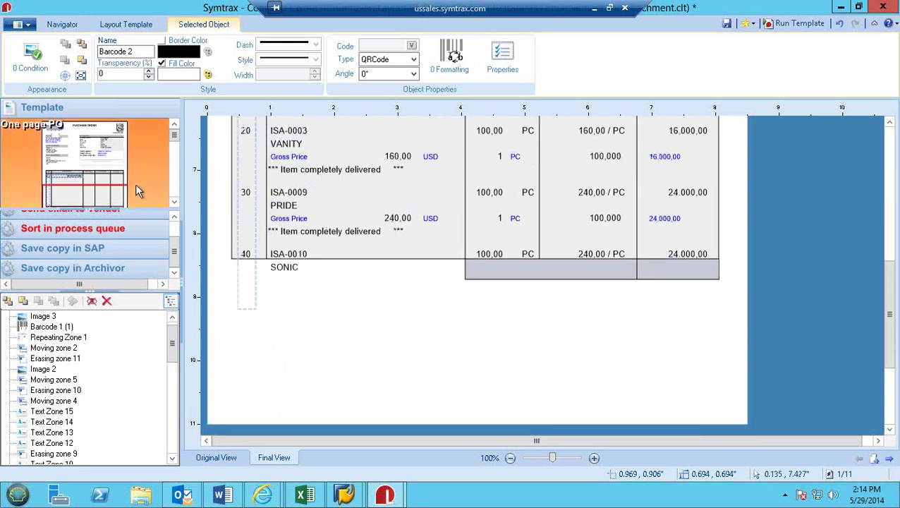
# Browse the page layouts in the template's thumbnail preview
pyautogui.click(176, 204)
pyautogui.click(176, 203)
pyautogui.click(176, 204)
pyautogui.click(176, 204)
pyautogui.click(176, 204)
pyautogui.click(176, 204)
pyautogui.click(176, 204)
pyautogui.click(176, 204)
pyautogui.click(177, 204)
pyautogui.click(176, 204)
pyautogui.click(176, 203)
pyautogui.click(177, 204)
pyautogui.click(176, 204)
pyautogui.click(176, 204)
pyautogui.click(176, 203)
pyautogui.click(177, 204)
pyautogui.click(176, 204)
pyautogui.click(176, 203)
pyautogui.click(176, 203)
pyautogui.click(177, 203)
pyautogui.click(176, 203)
pyautogui.click(177, 204)
pyautogui.moveTo(176, 184); pyautogui.dragTo(176, 140)
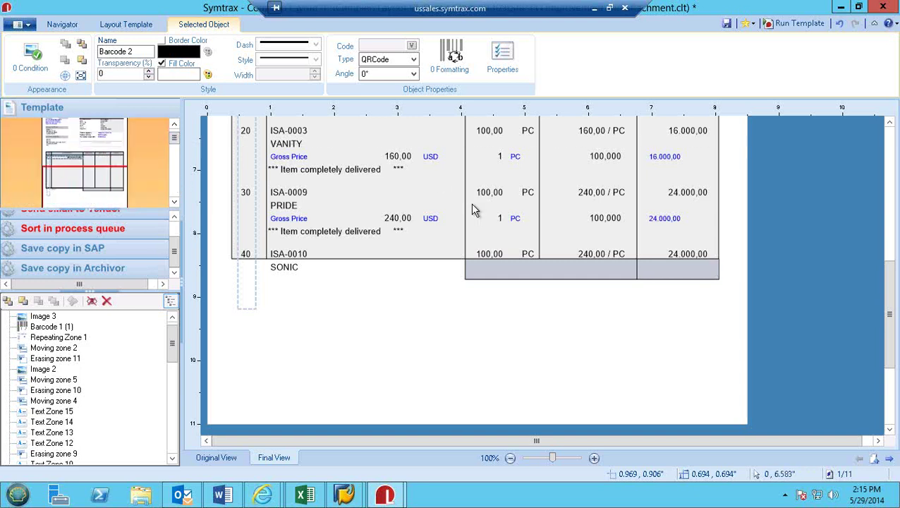
# Return to the start of the final purchase order view and run the template
pyautogui.scroll(8, 514, 235)
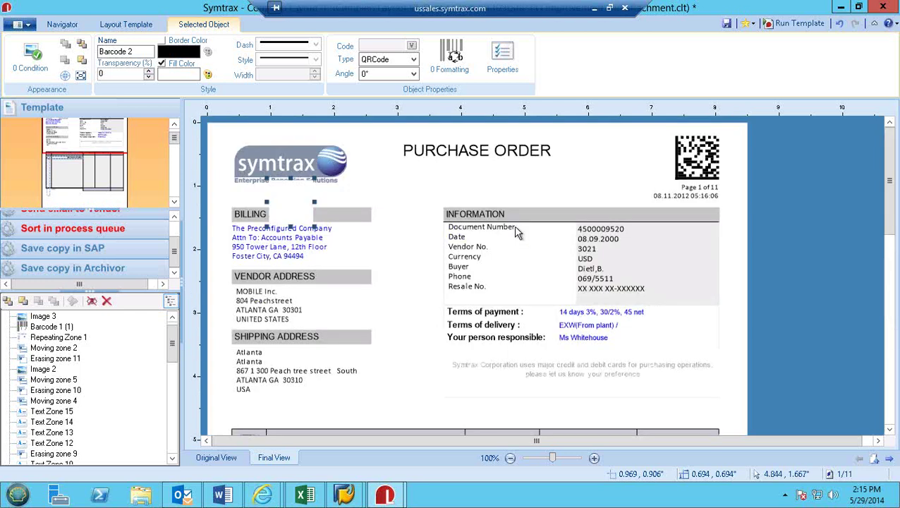
pyautogui.click(794, 24)
# Switch to SAP and go back from the purchase order item overview to the SAP Easy Access screen
pyautogui.moveTo(345, 494)
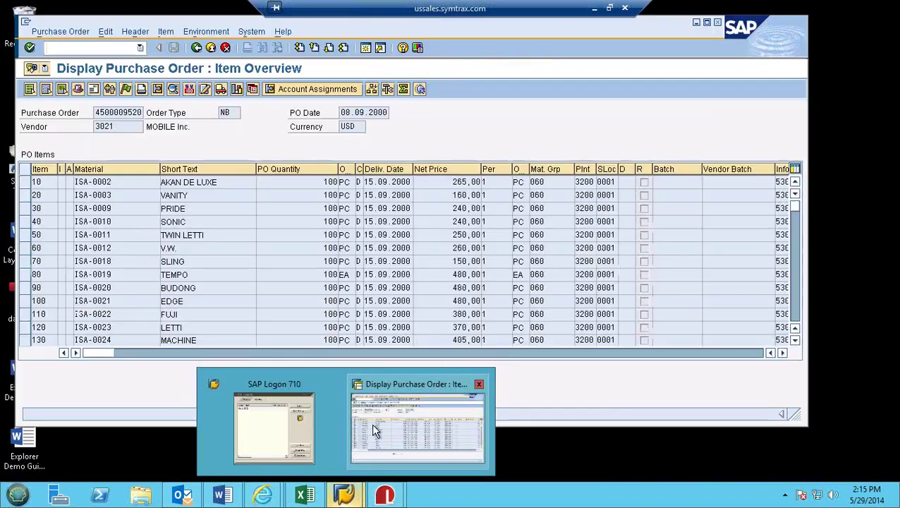
pyautogui.click(372, 423)
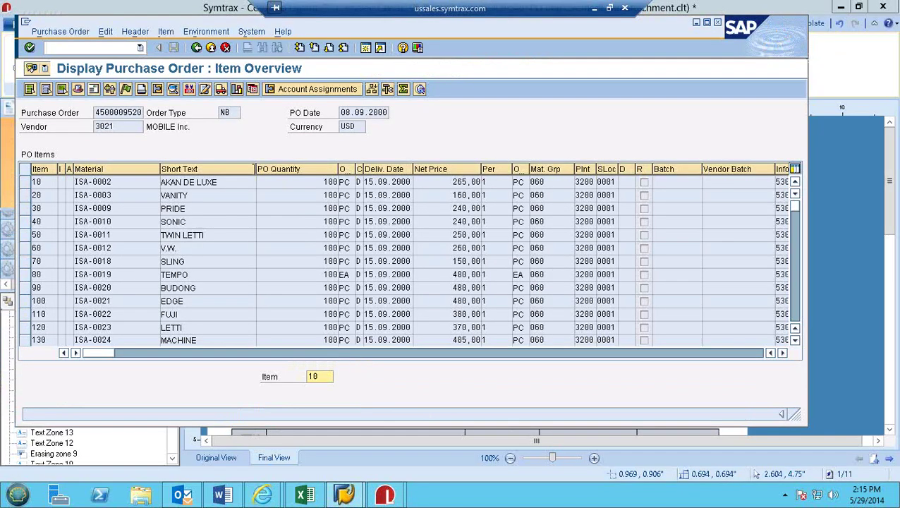
pyautogui.click(91, 47)
pyautogui.click(197, 47)
pyautogui.click(197, 48)
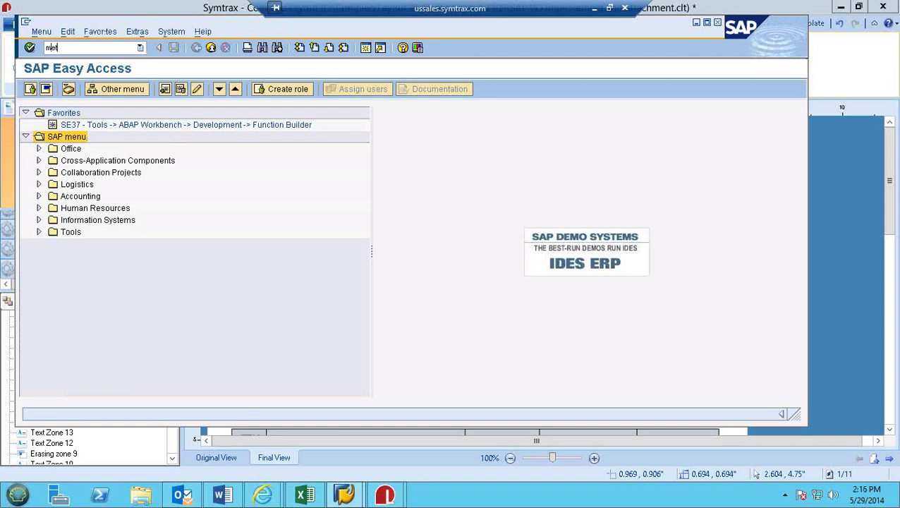
# Start the Display Purchase Order transaction, display the prefilled purchase order and open its attachment list
pyautogui.press('Return')
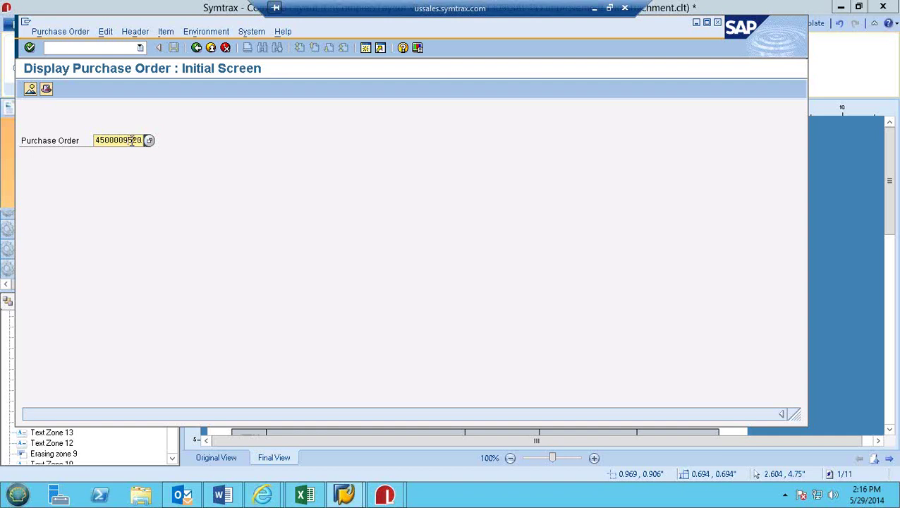
pyautogui.press('Return')
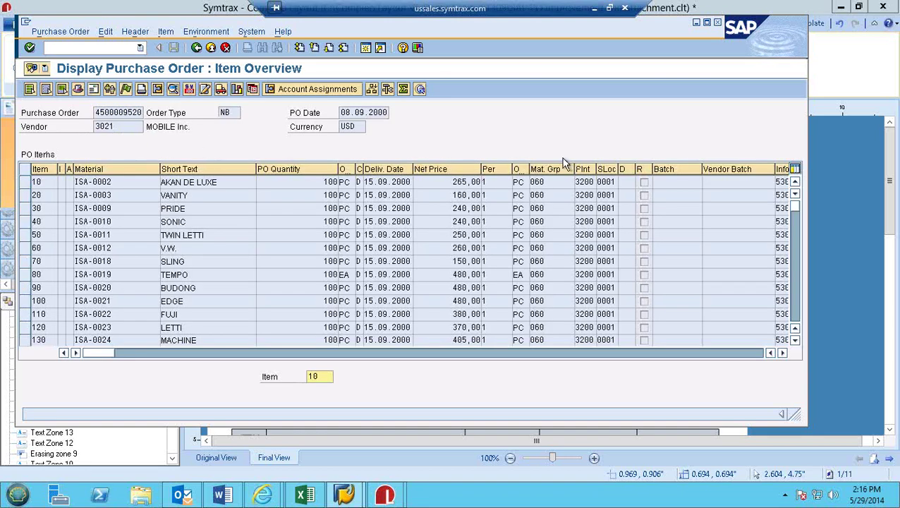
pyautogui.click(45, 70)
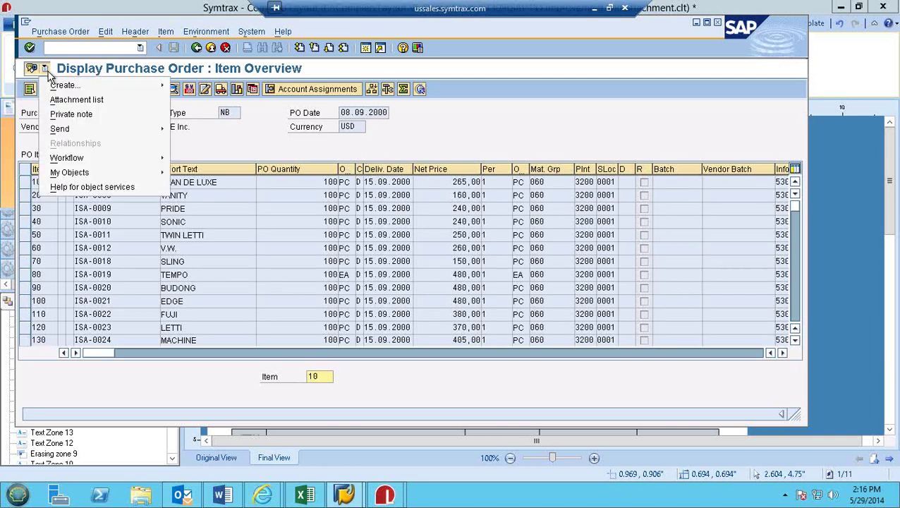
pyautogui.click(70, 99)
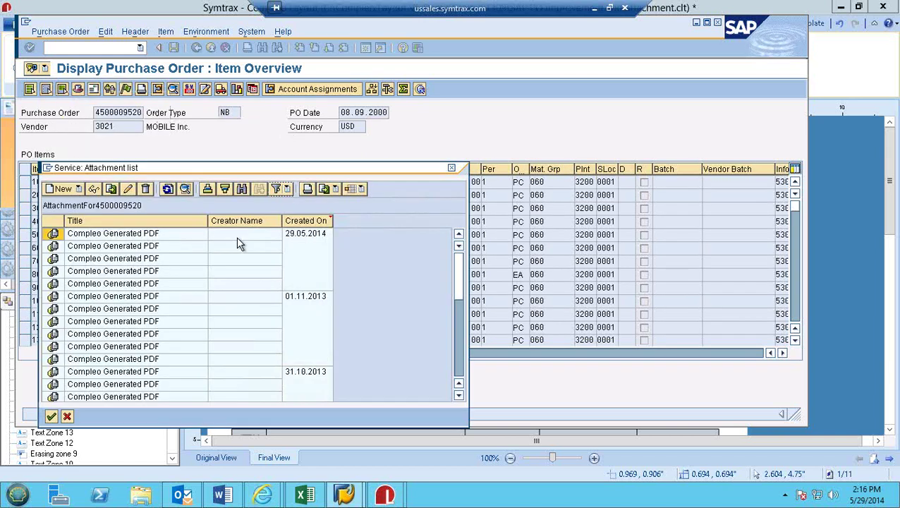
# Open the third Compleo Generated PDF attachment and look through the purchase order's first page and item barcodes
pyautogui.click(131, 261)
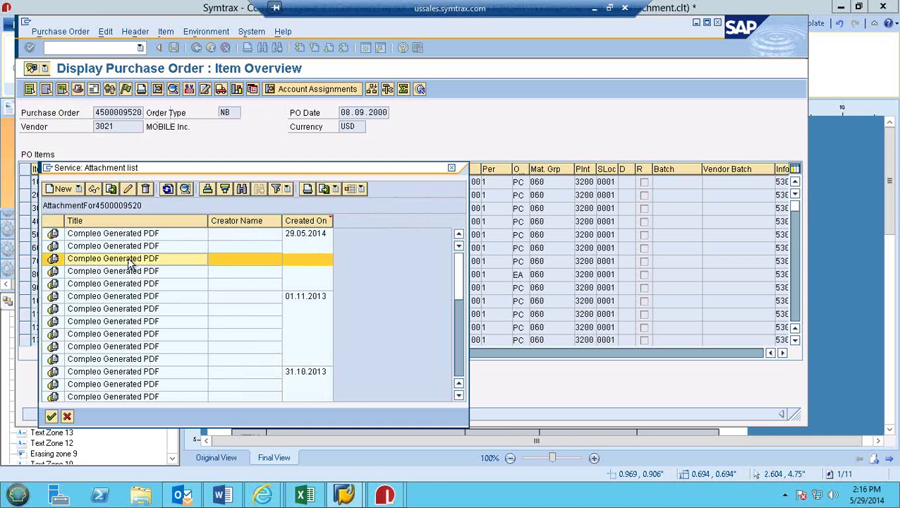
pyautogui.doubleClick(88, 260)
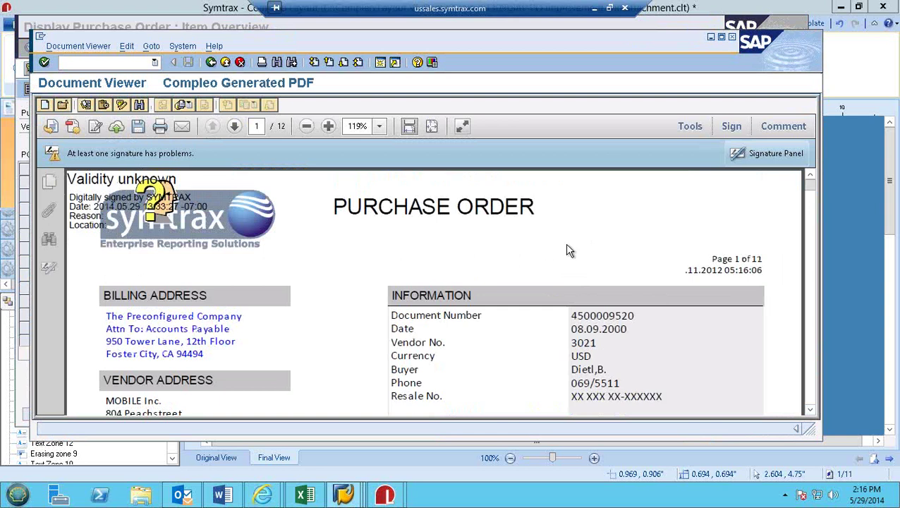
pyautogui.scroll(-10, 536, 247)
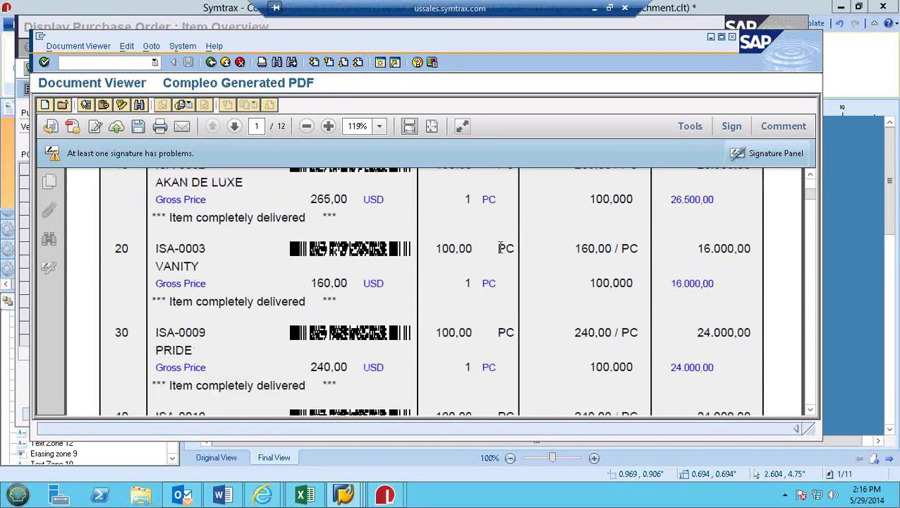
pyautogui.scroll(3, 498, 252)
pyautogui.scroll(-10, 337, 261)
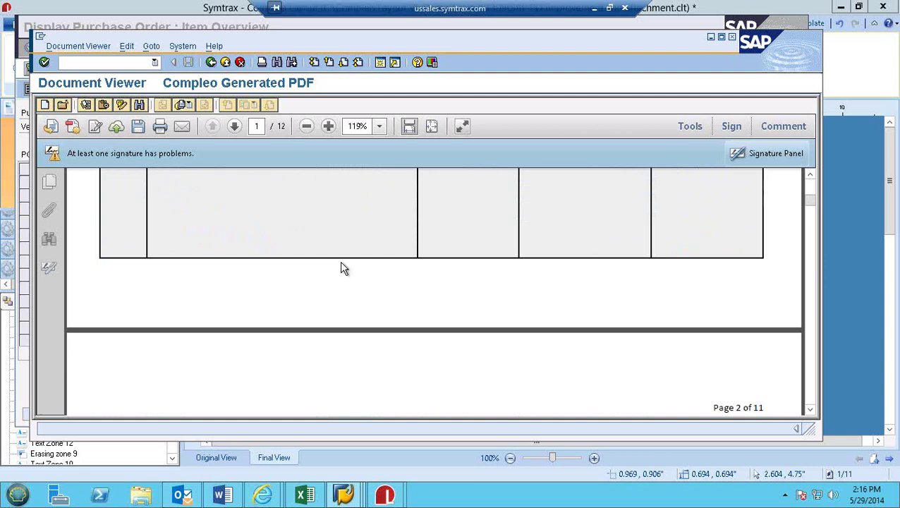
# Look through the items on the attached PDF's second page and return to the start of the purchase order
pyautogui.scroll(-5, 341, 261)
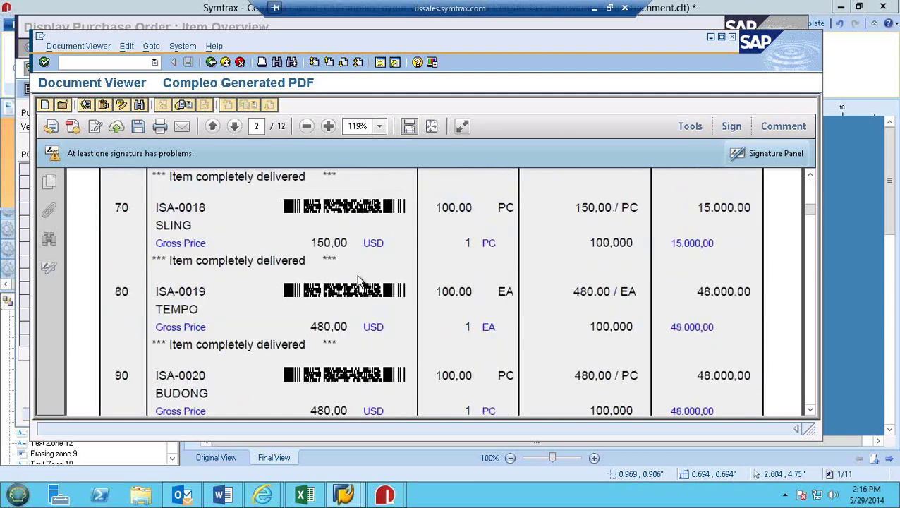
pyautogui.scroll(-3, 390, 273)
pyautogui.scroll(8, 595, 302)
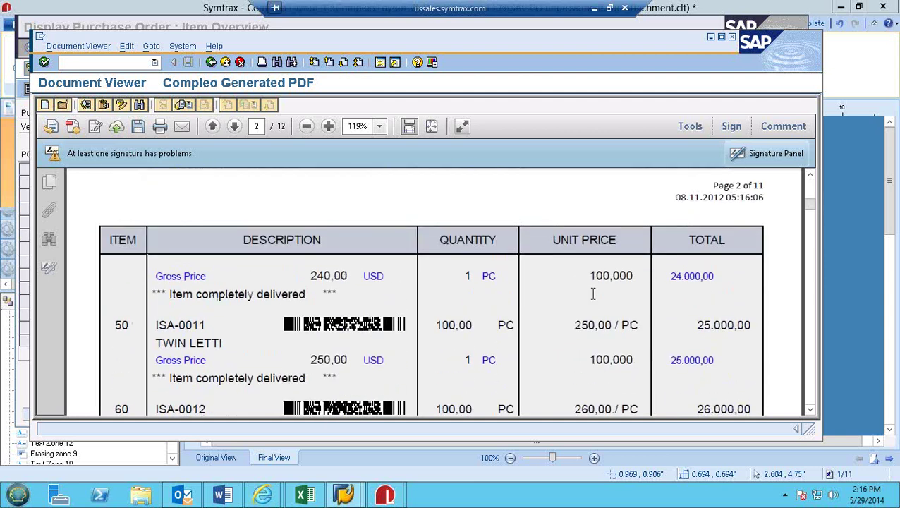
pyautogui.scroll(15, 592, 294)
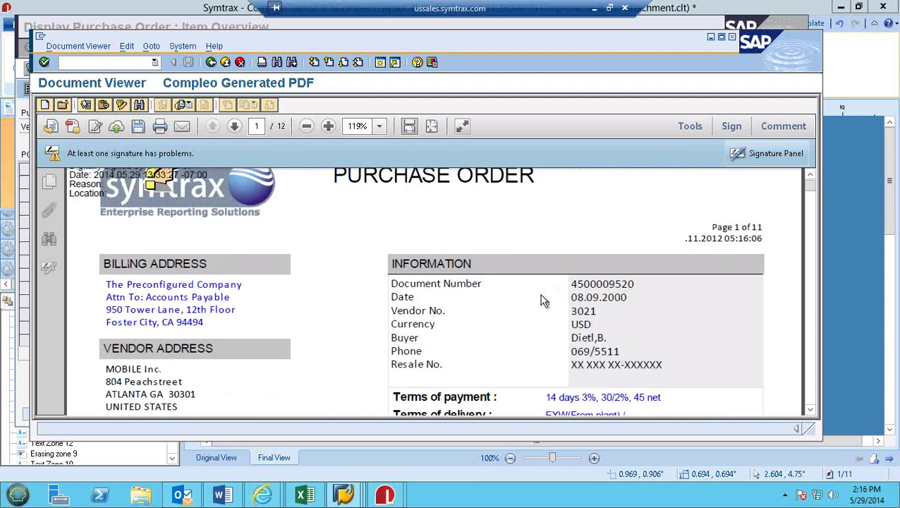
pyautogui.scroll(2, 543, 301)
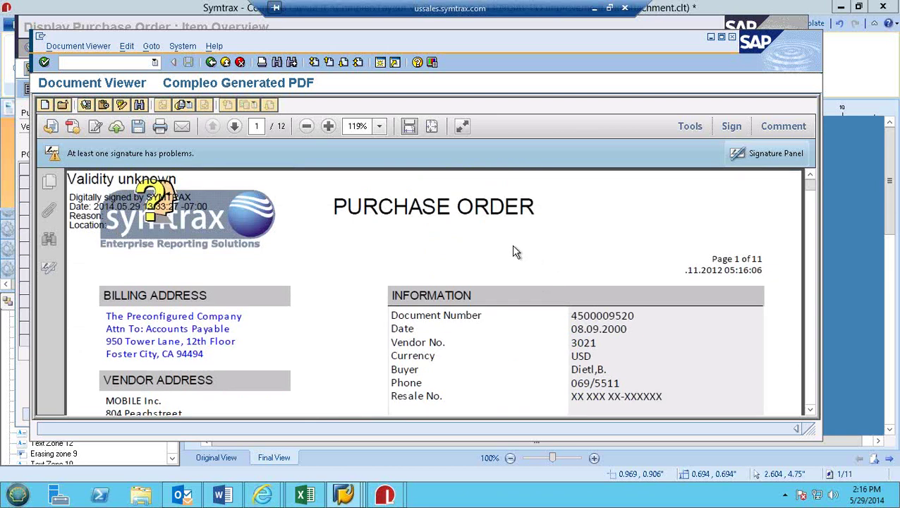
# Close the PDF viewer and the attachment list, and log off from SAP
pyautogui.click(731, 38)
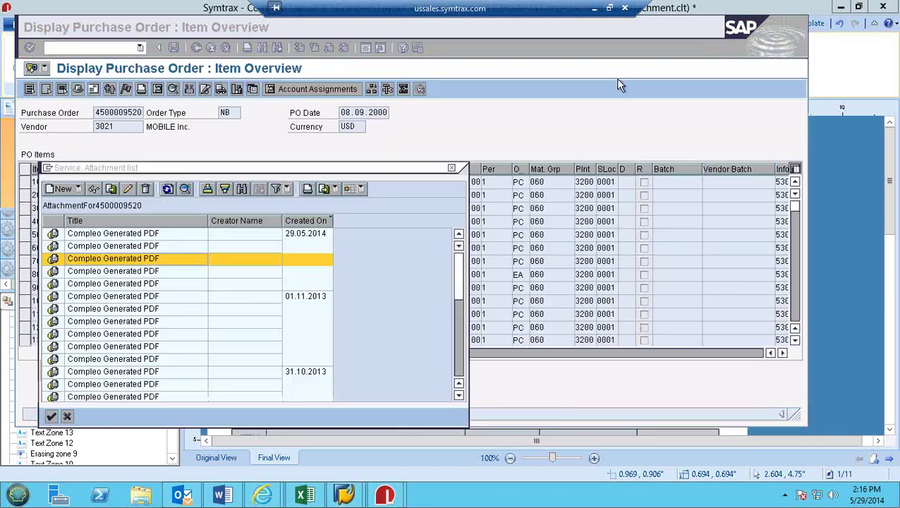
pyautogui.click(451, 168)
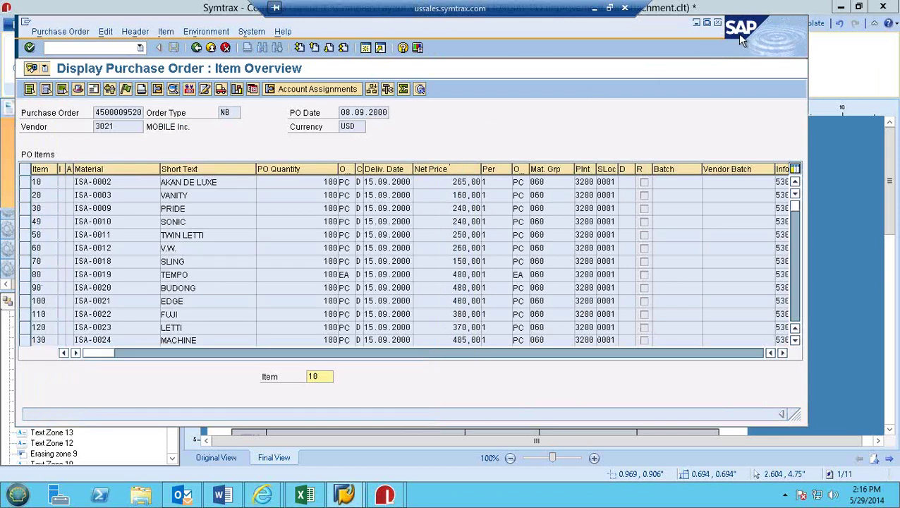
pyautogui.click(718, 24)
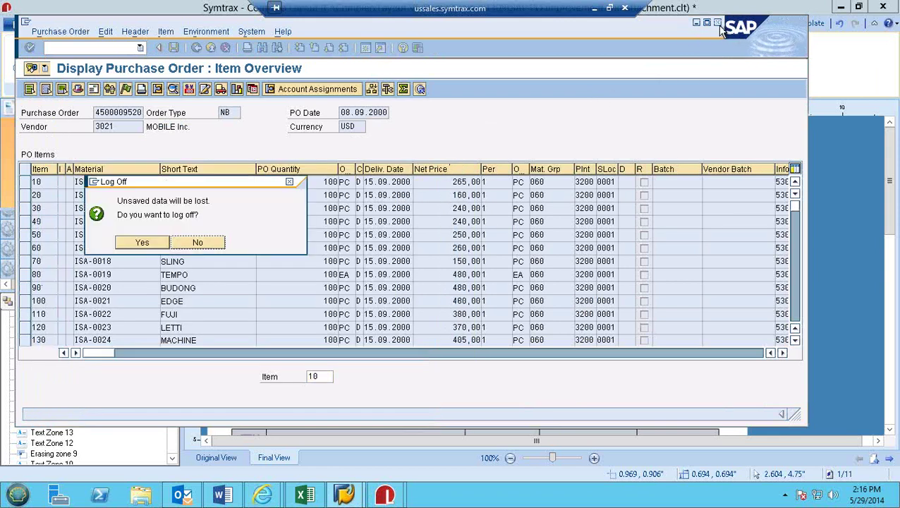
pyautogui.click(143, 244)
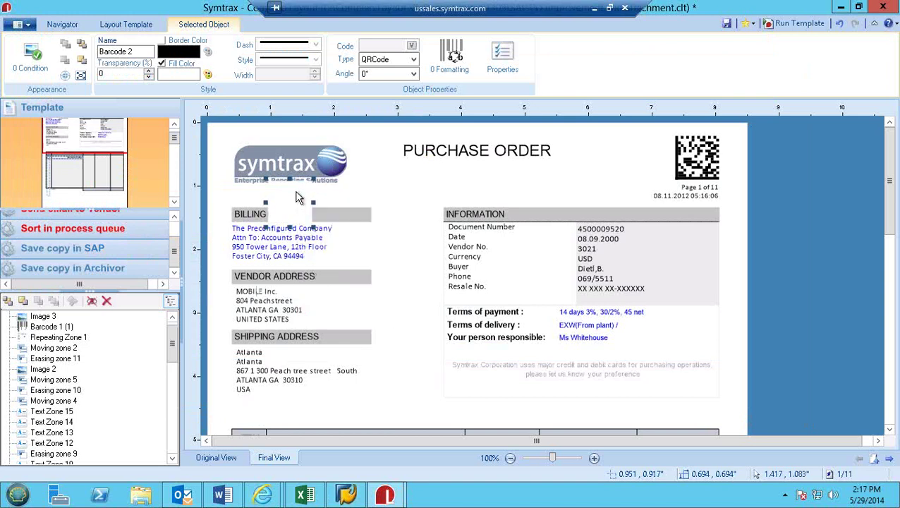
# Delete the QR code barcode overlapping the billing address heading and run the template
pyautogui.click(296, 197)
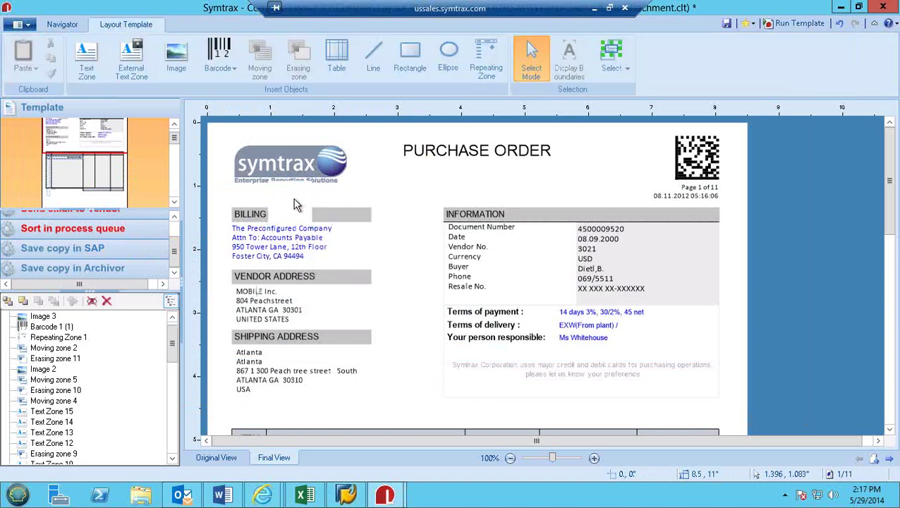
pyautogui.click(296, 204)
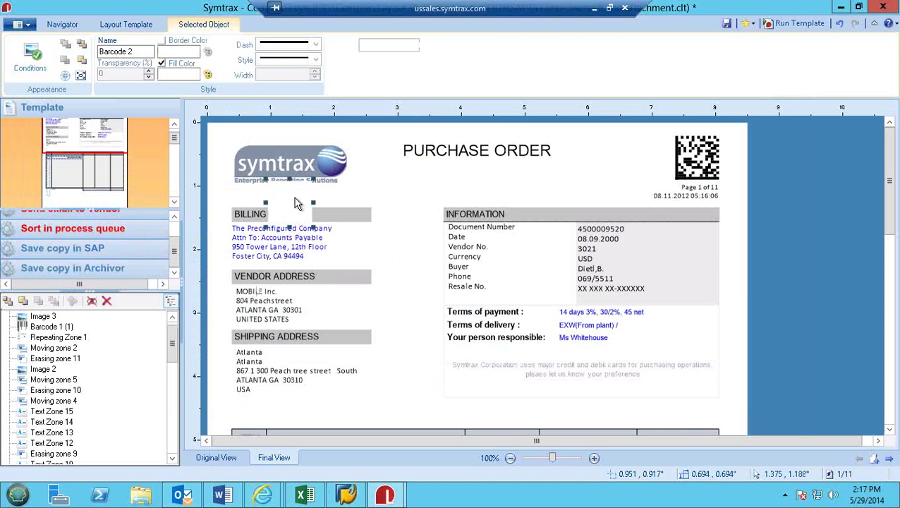
pyautogui.click(296, 204)
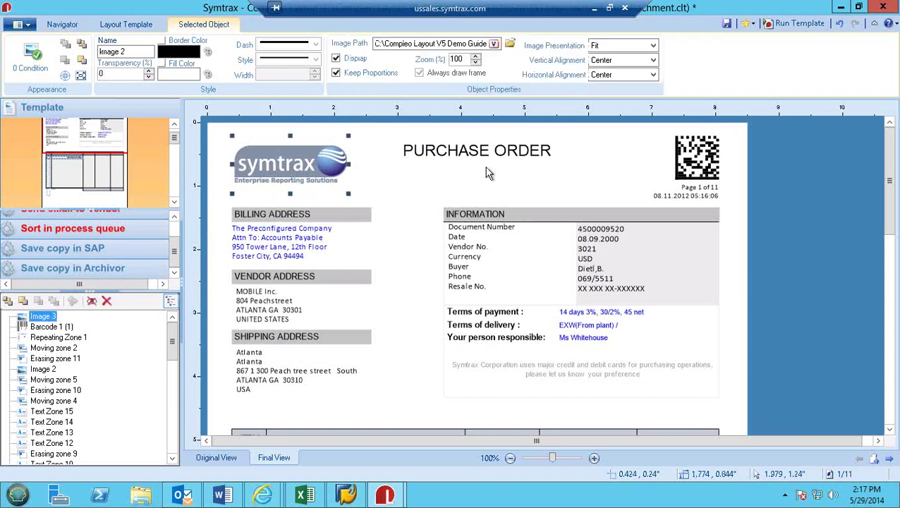
pyautogui.click(793, 23)
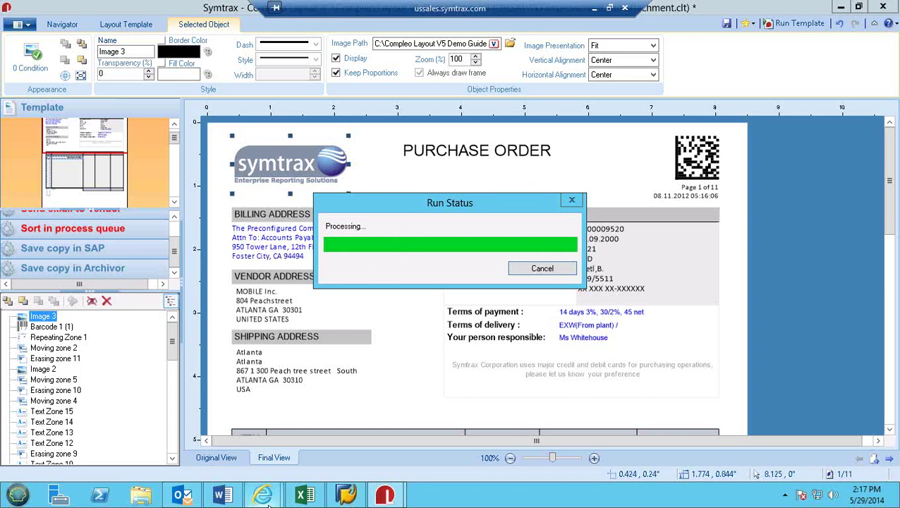
# Switch to the Compleo Console in Internet Explorer and search the DG PO or PL Demo archive without any criteria
pyautogui.moveTo(268, 501)
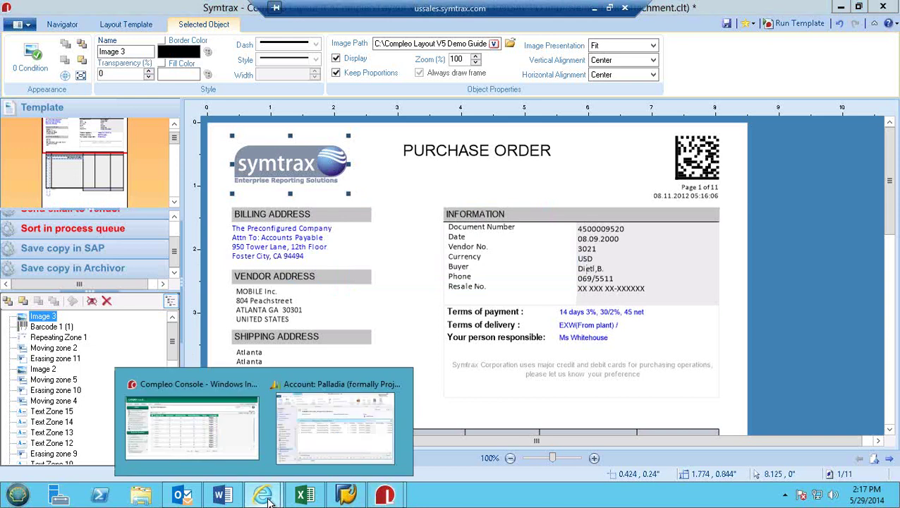
pyautogui.click(248, 427)
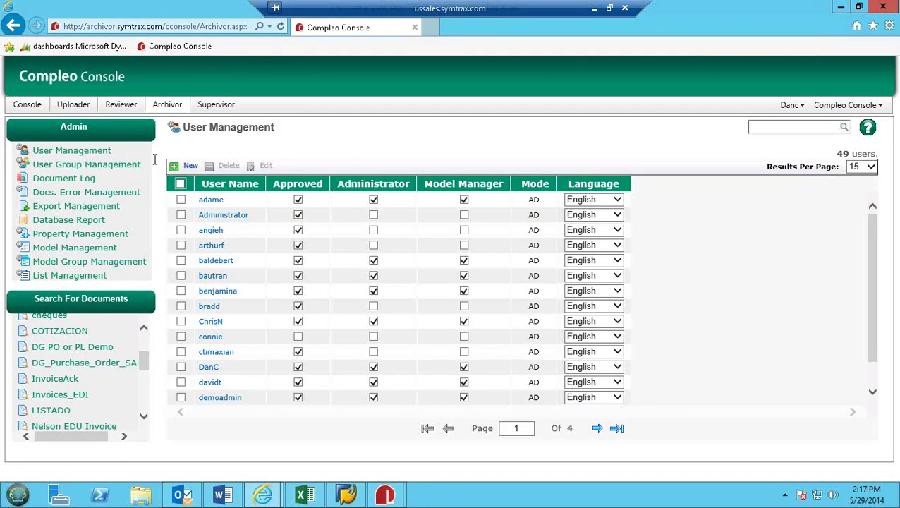
pyautogui.click(72, 347)
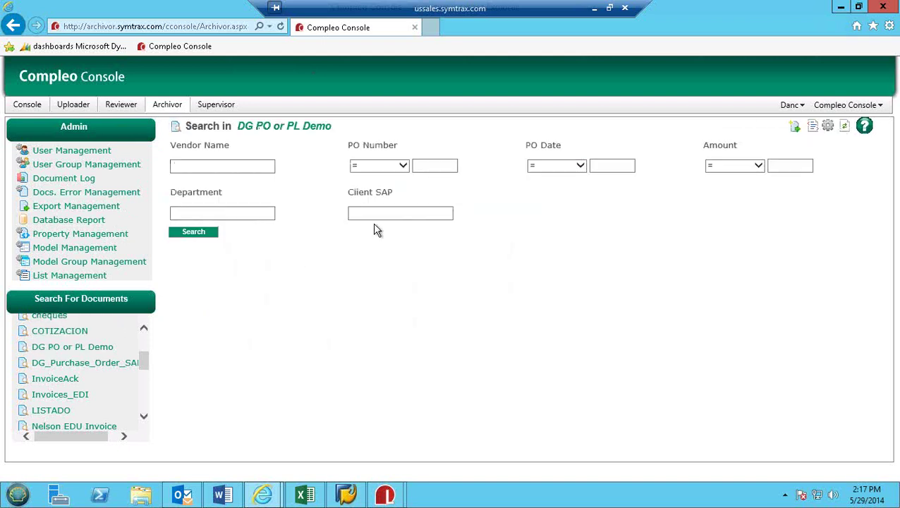
pyautogui.click(203, 237)
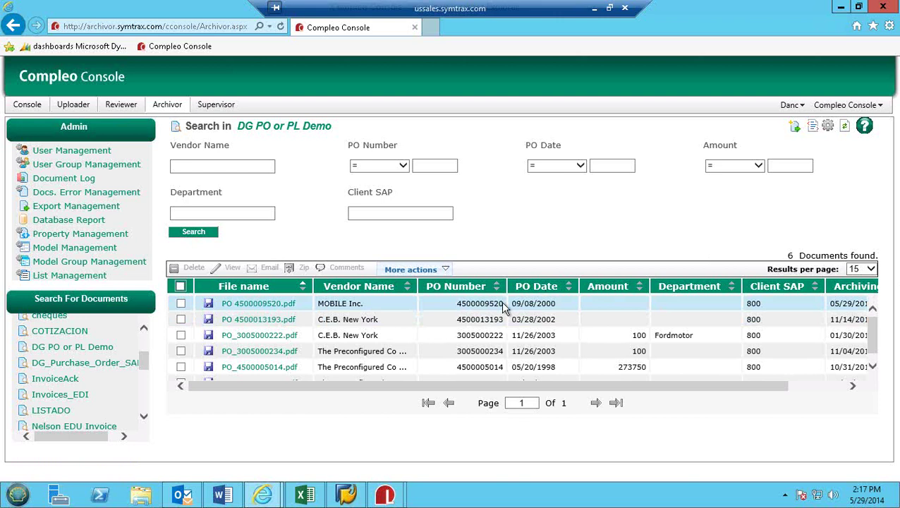
# Open the archived MOBILE Inc. purchase order PDF, look through its pages to page 3 and close it
pyautogui.click(268, 305)
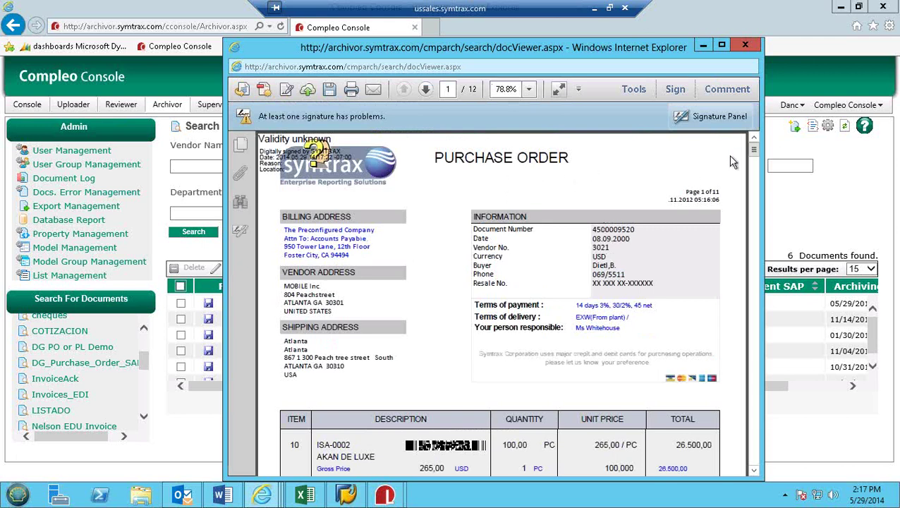
pyautogui.scroll(-10, 728, 155)
pyautogui.scroll(-8, 726, 185)
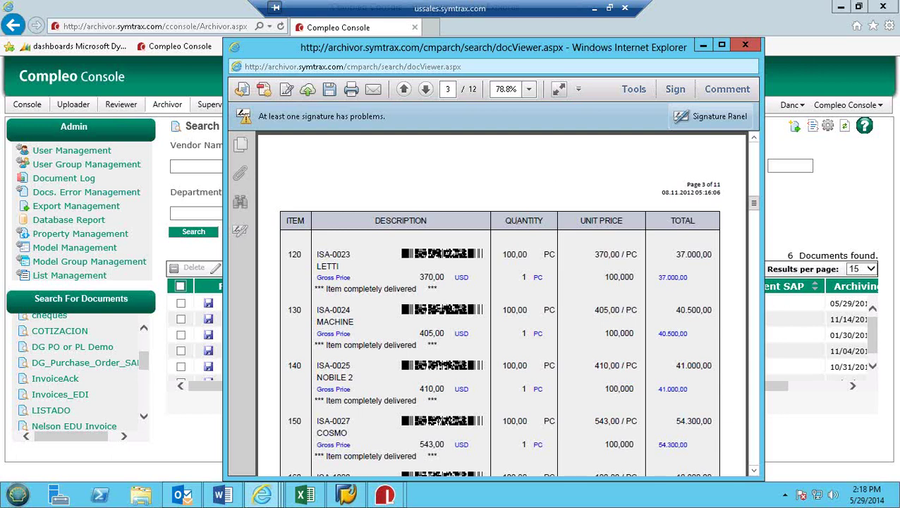
pyautogui.click(747, 48)
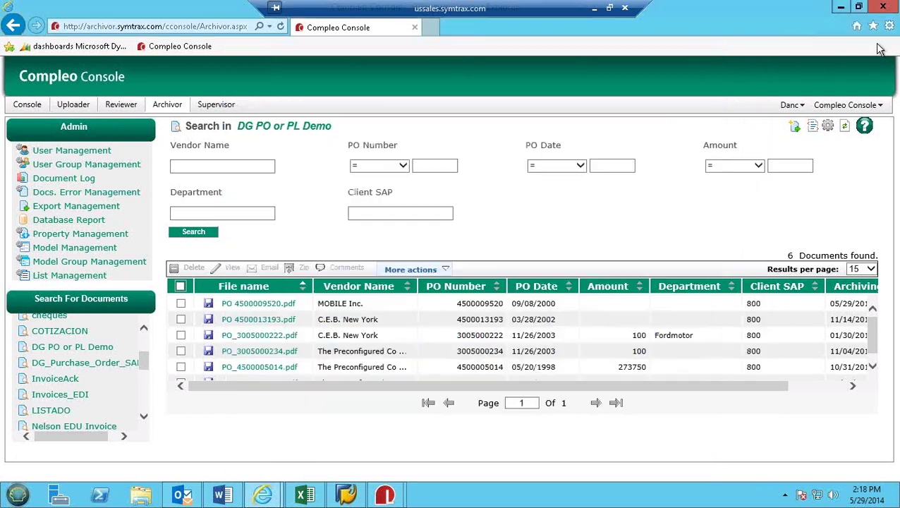